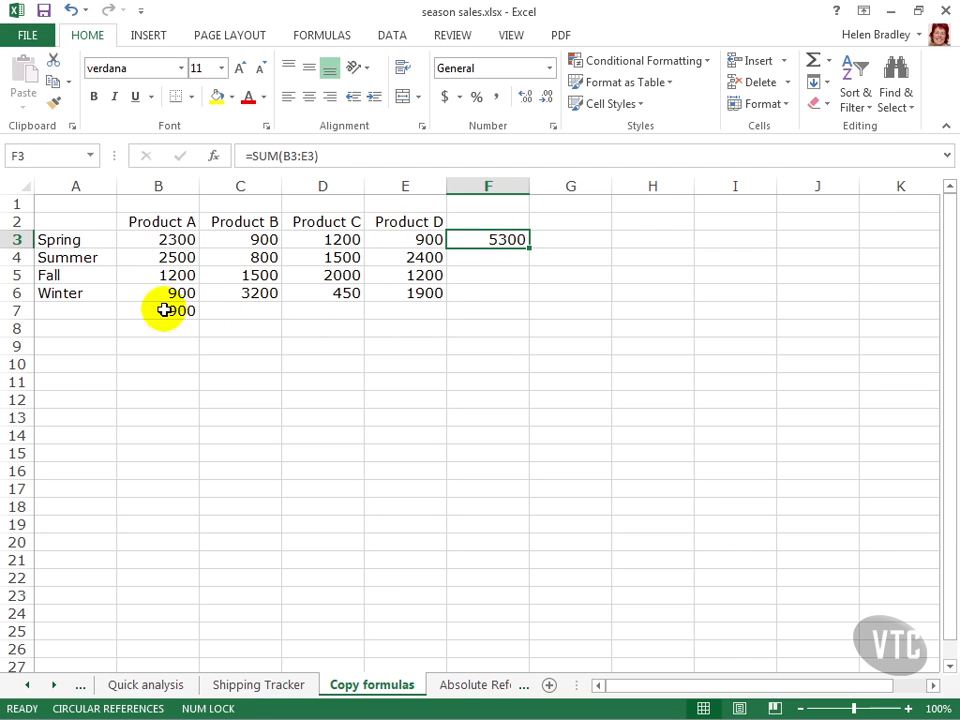
- Copy the Product A total formula from B7 and paste it into C7:E7 for the other products
left_click(163, 309)
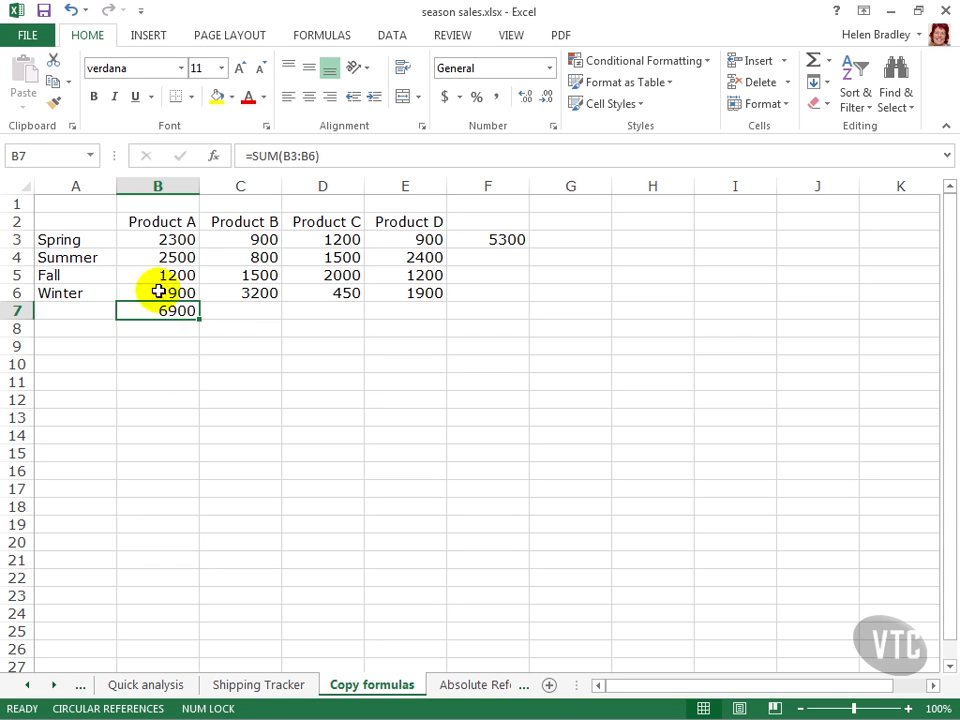
left_click(53, 82)
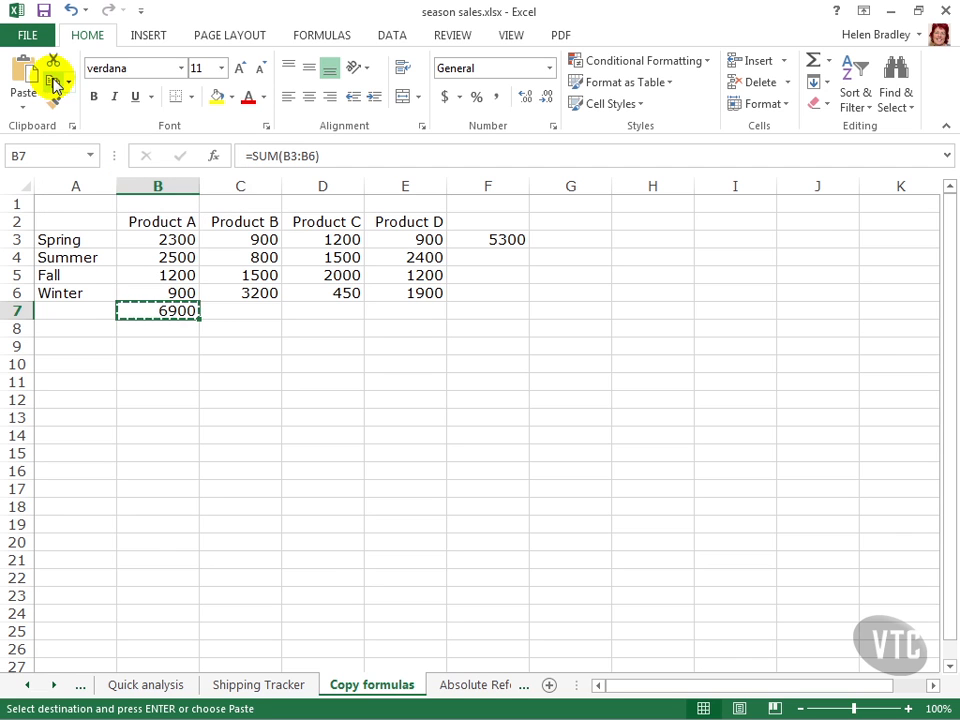
left_click_drag(227, 305, 366, 303)
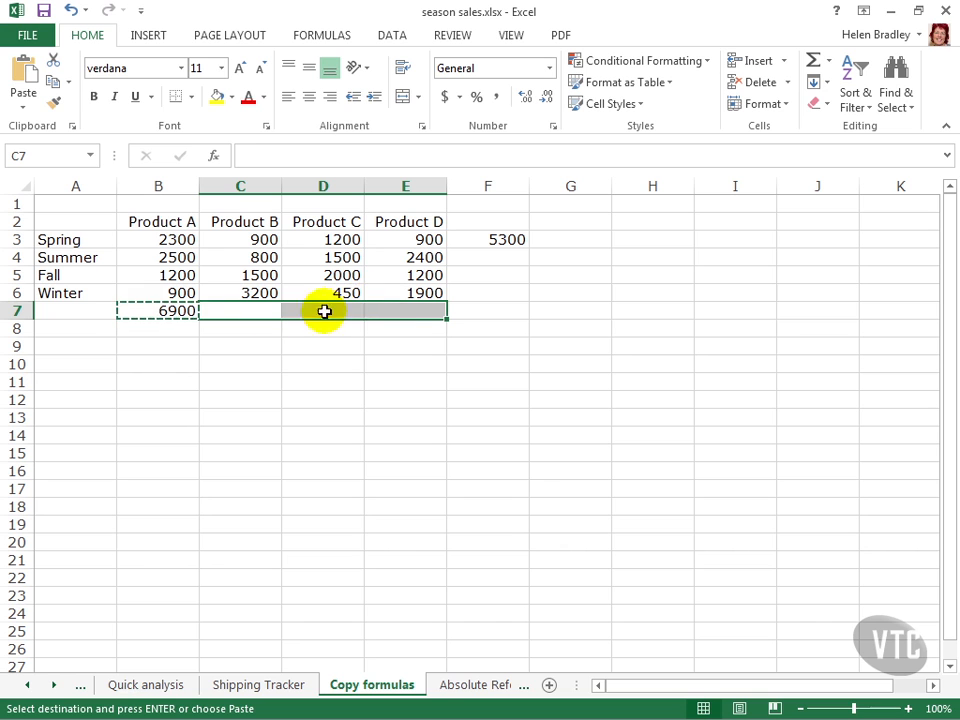
left_click(22, 72)
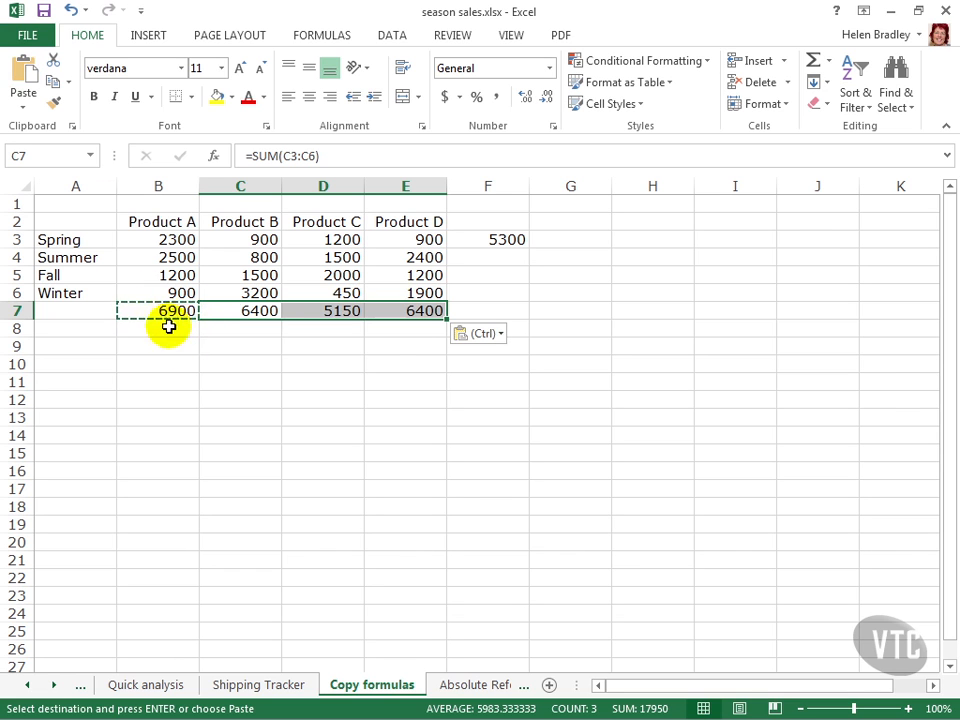
key("Escape")
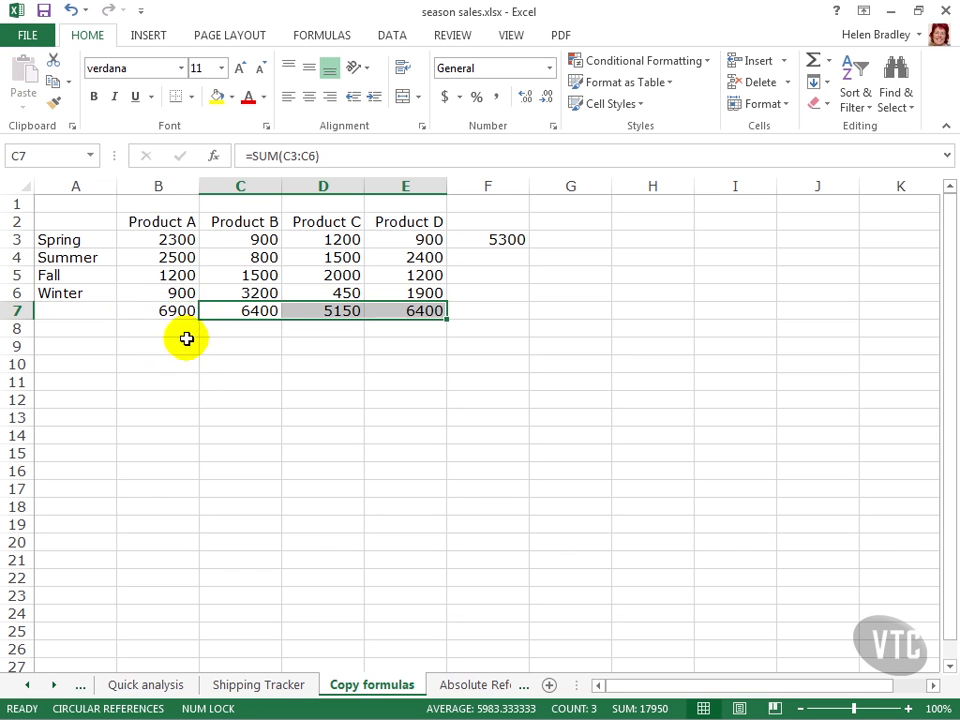
- Compare the SUM formulas in B7 through E7 to examine how the cell references adjust across columns
left_click(164, 307)
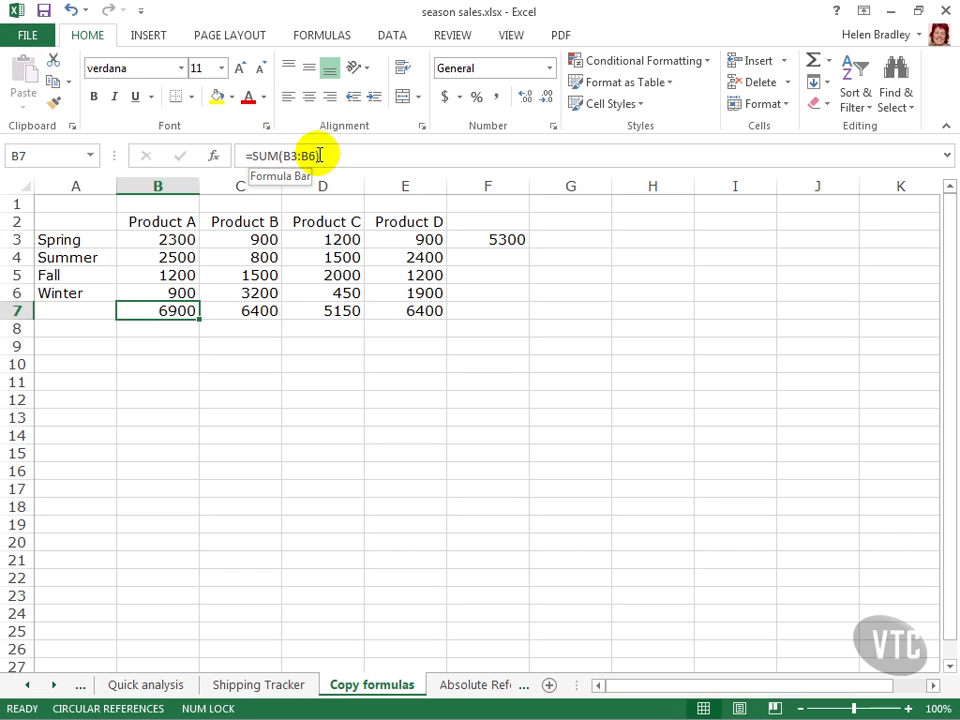
left_click(257, 310)
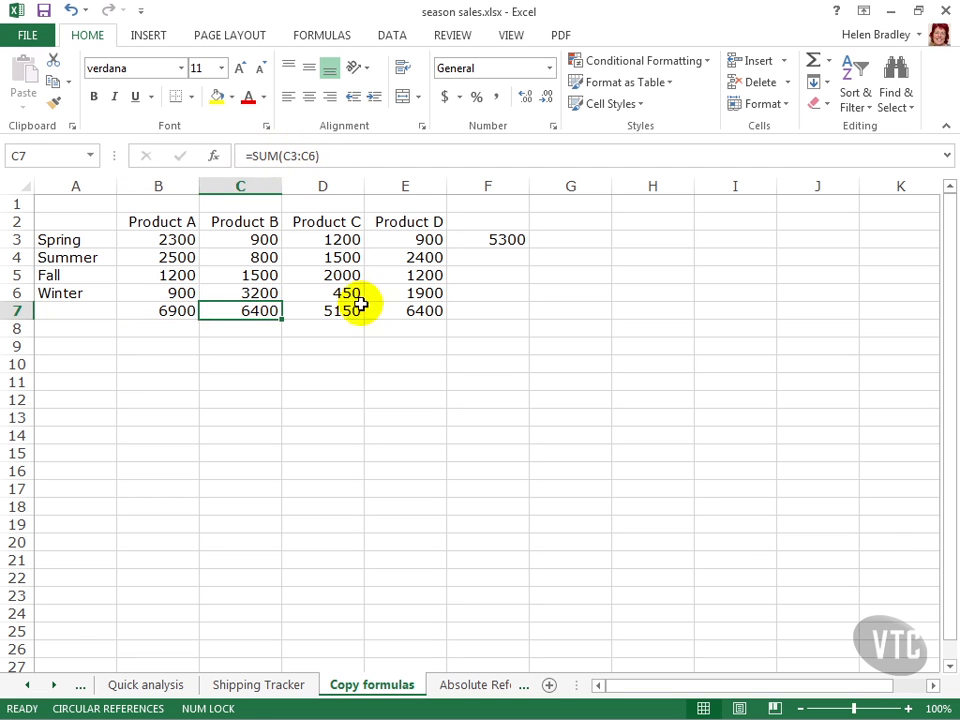
left_click(351, 310)
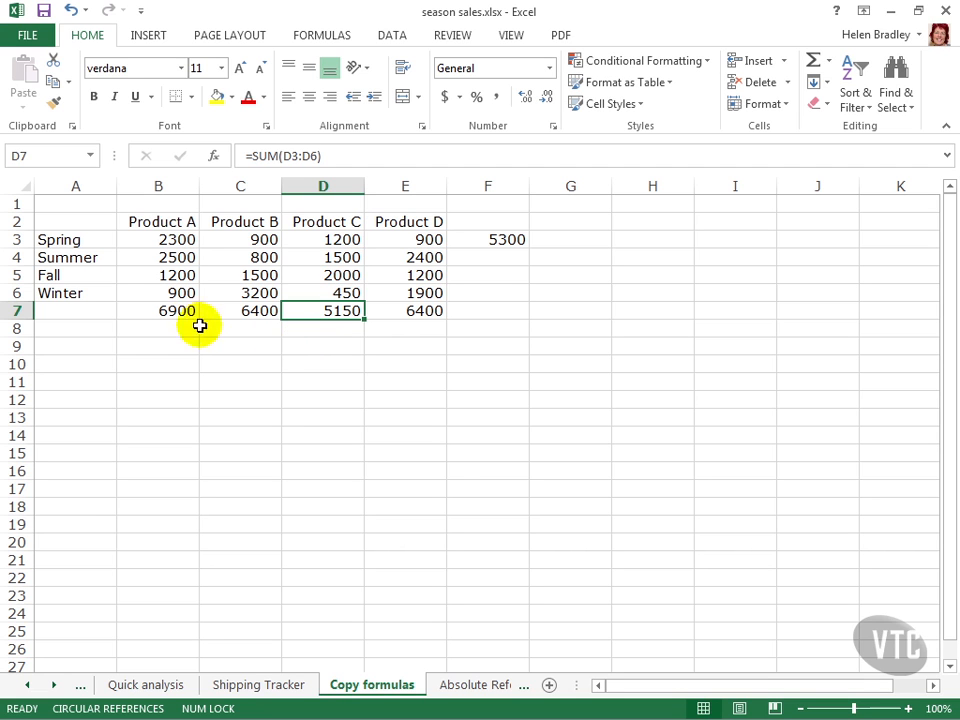
left_click(157, 313)
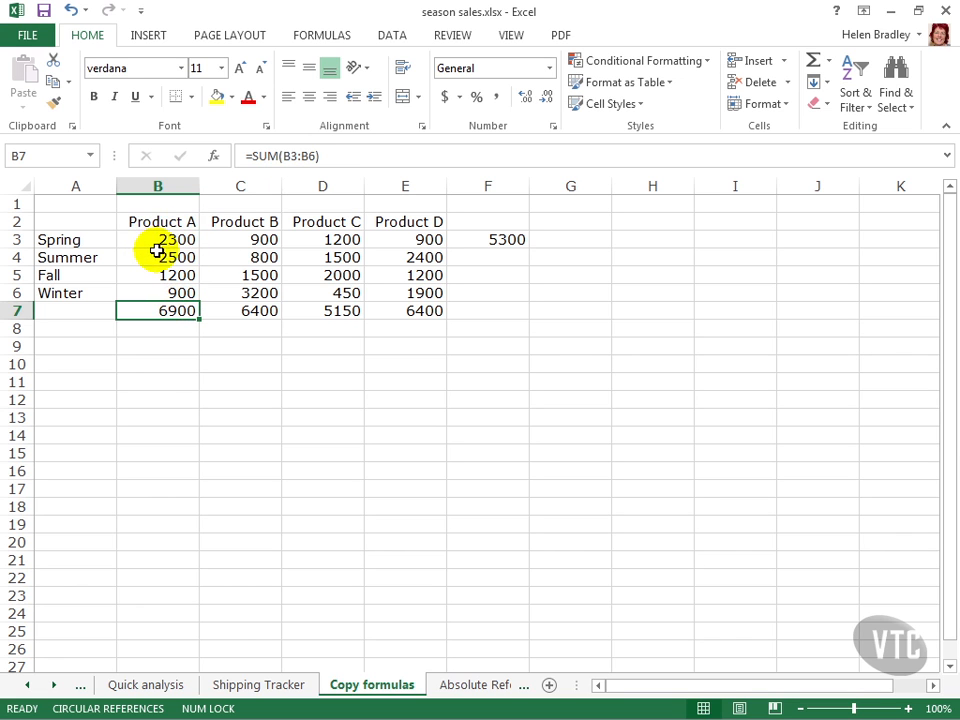
left_click(246, 315)
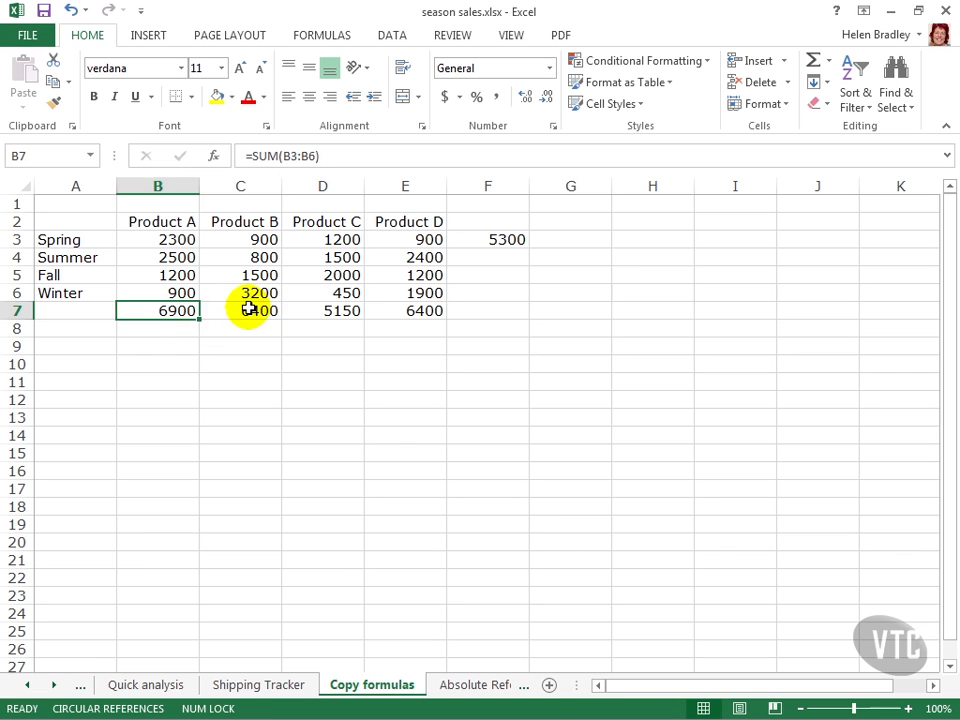
left_click(249, 309)
left_click(250, 311)
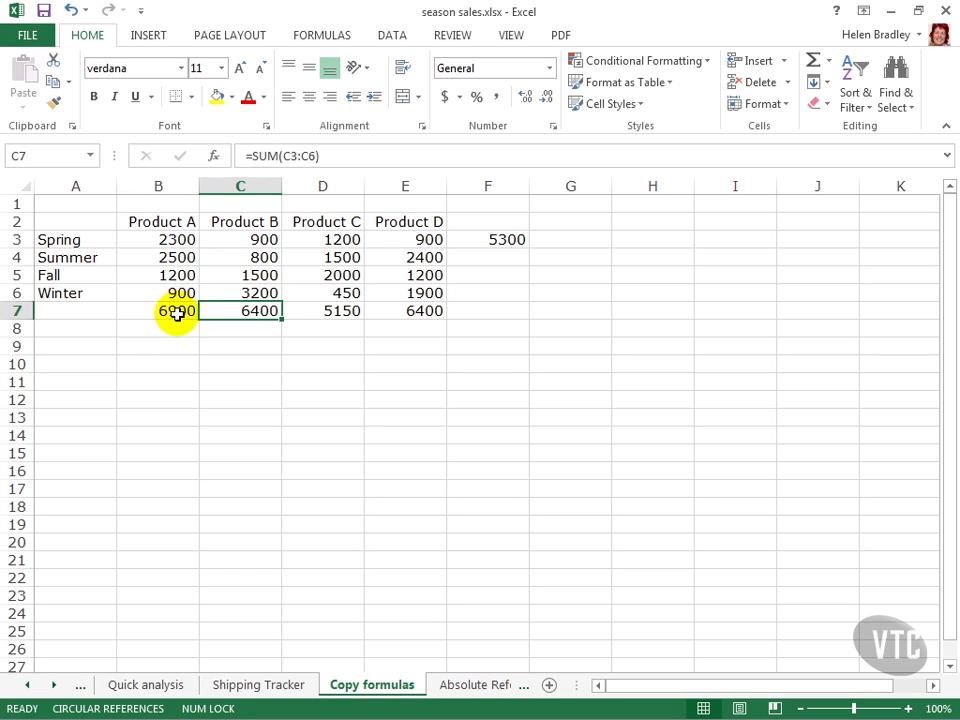
left_click(328, 311)
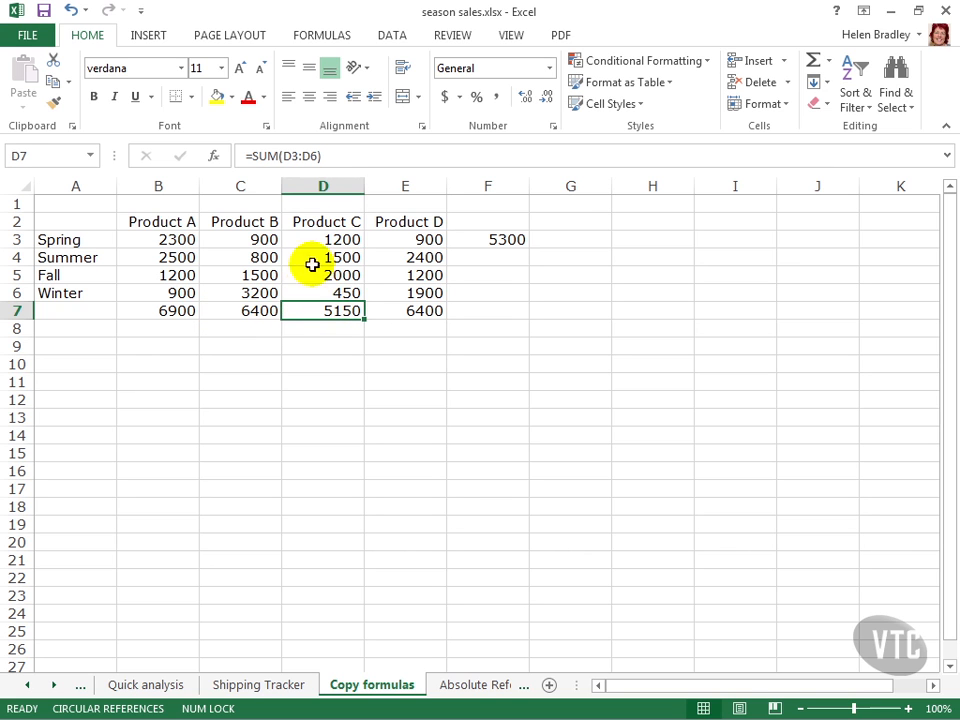
left_click(415, 314)
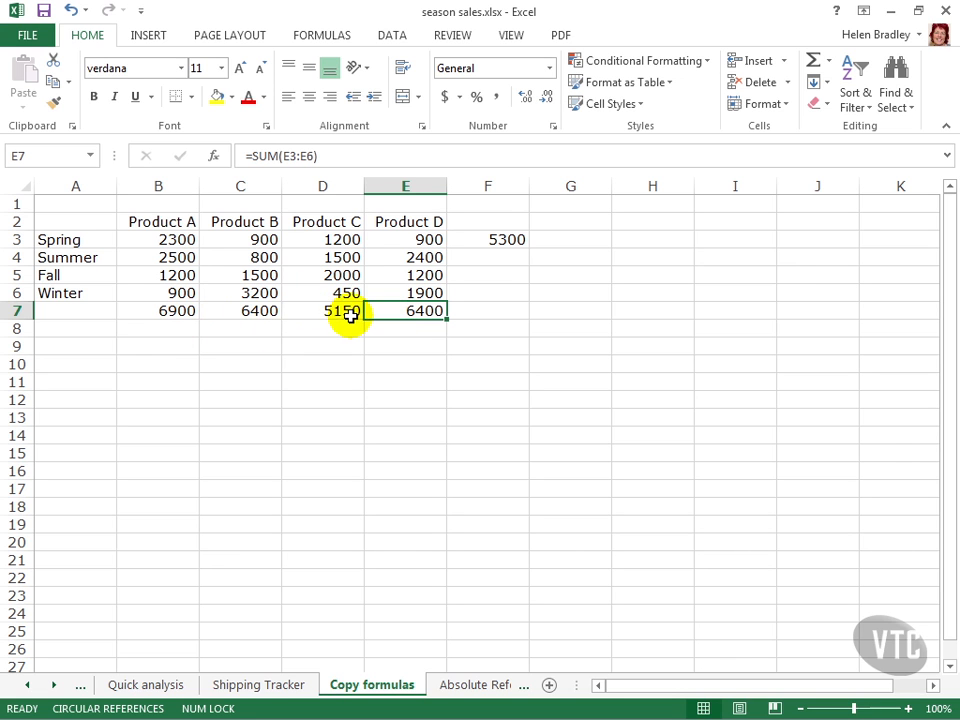
- Fill the Spring total formula in F3 down through F7
left_click(494, 240)
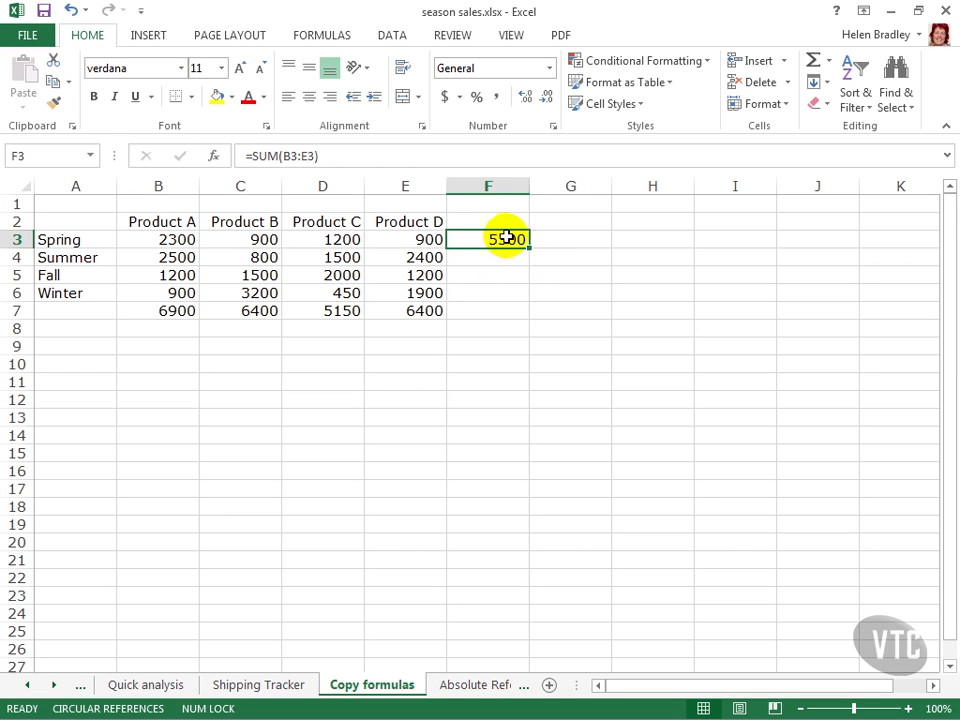
left_click_drag(527, 246, 531, 317)
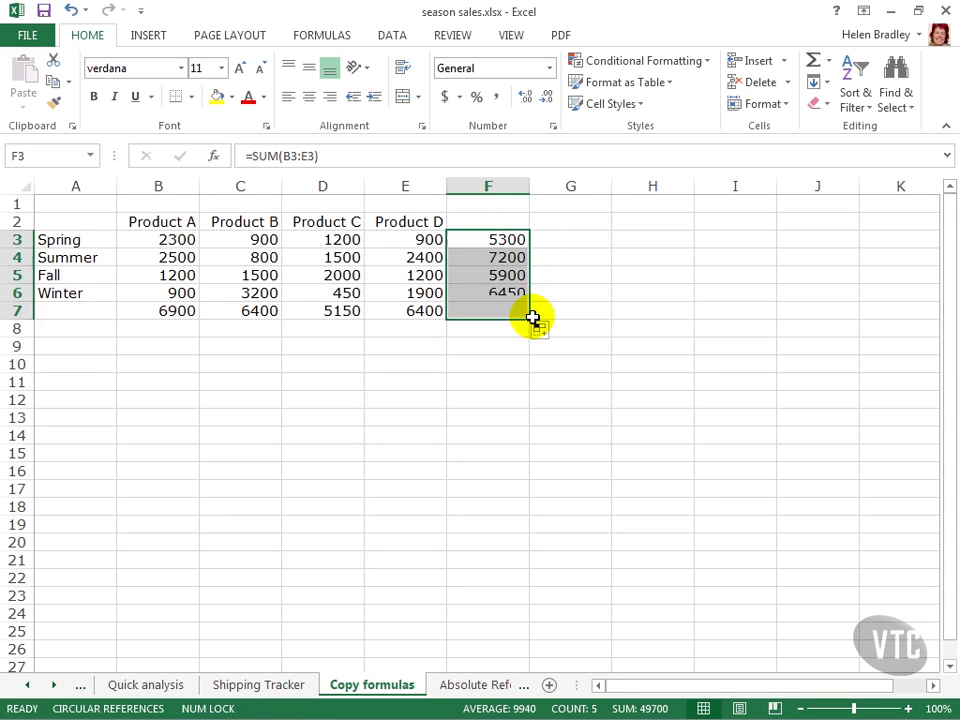
left_click(500, 339)
- Examine the row total formulas in F4 through F7 and the cell ranges they reference, leaving each unchanged
left_click(488, 256)
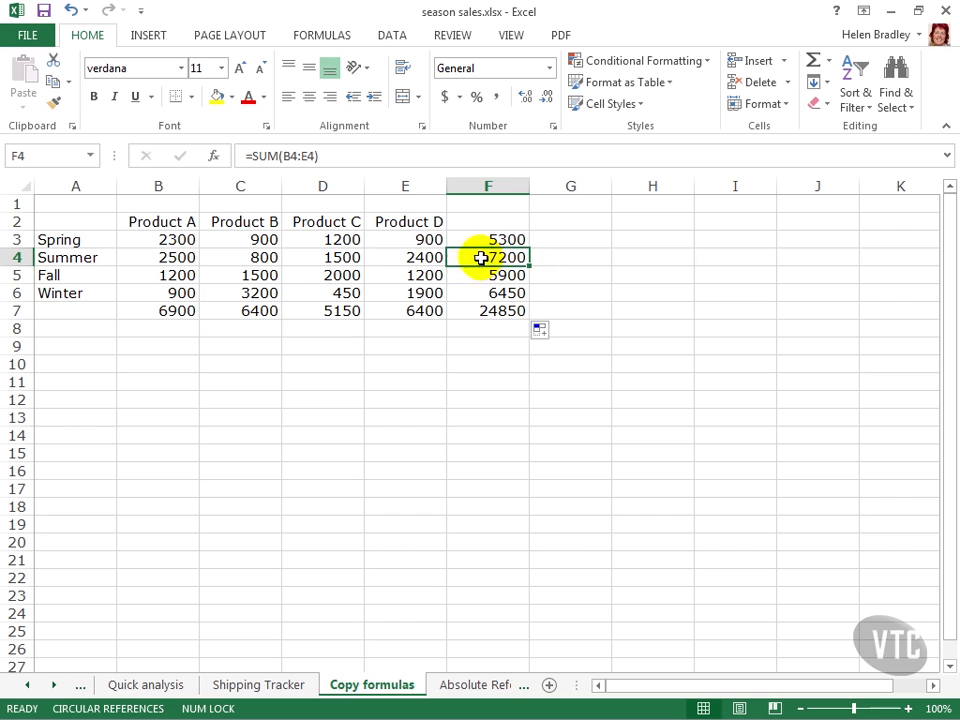
left_click(480, 272)
left_click(489, 293)
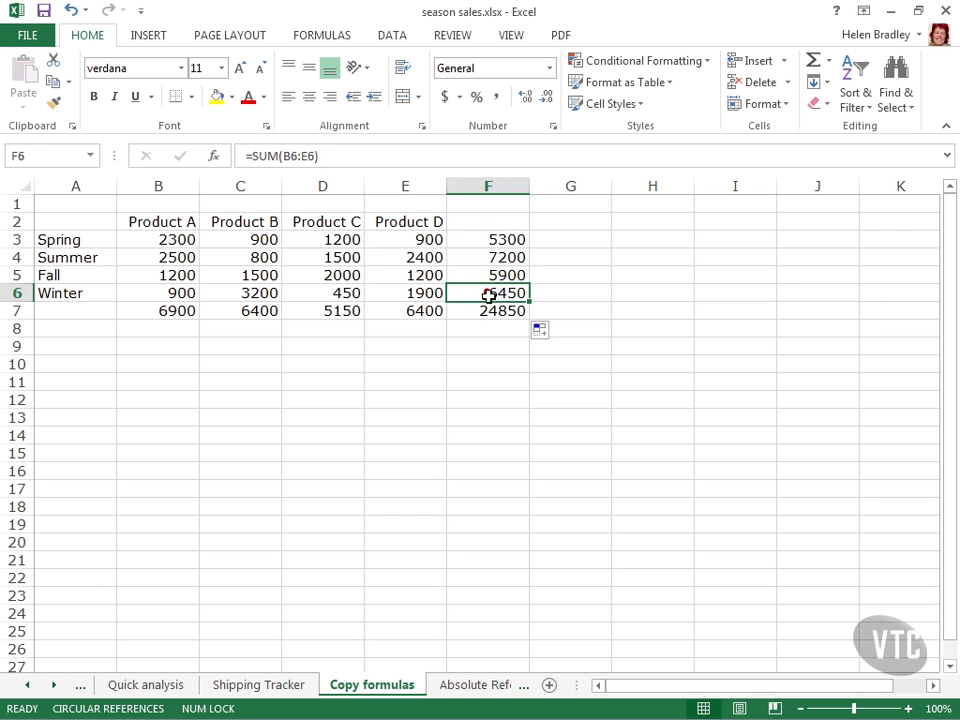
double_click(490, 257)
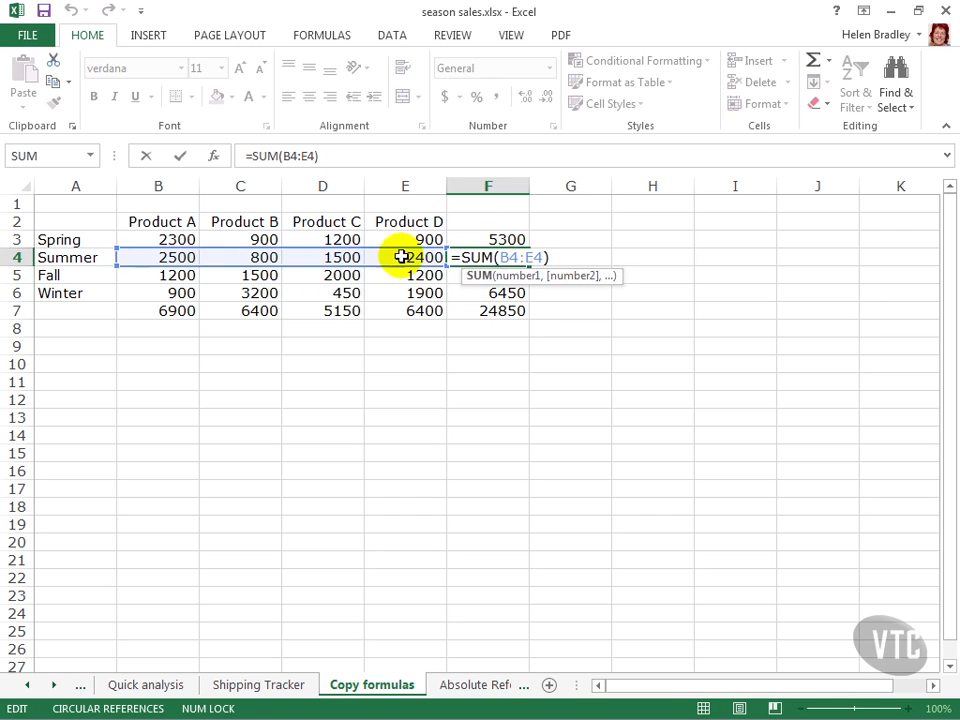
key("Escape")
left_click(482, 275)
double_click(481, 274)
key("Escape")
left_click(488, 291)
double_click(489, 291)
key("Escape")
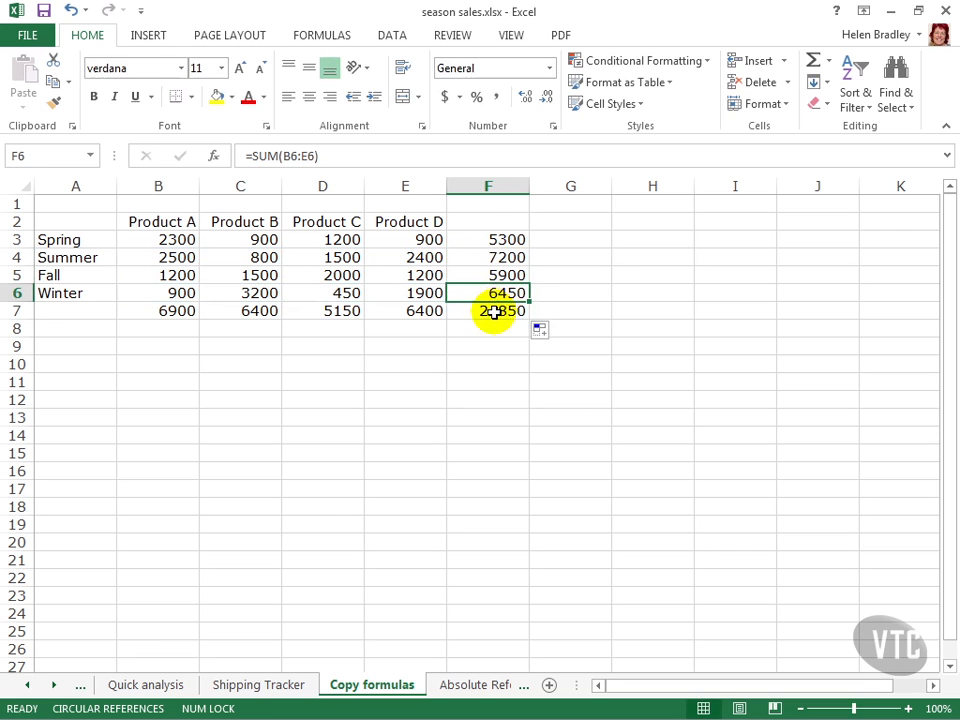
double_click(491, 312)
key("Escape")
left_click(494, 330)
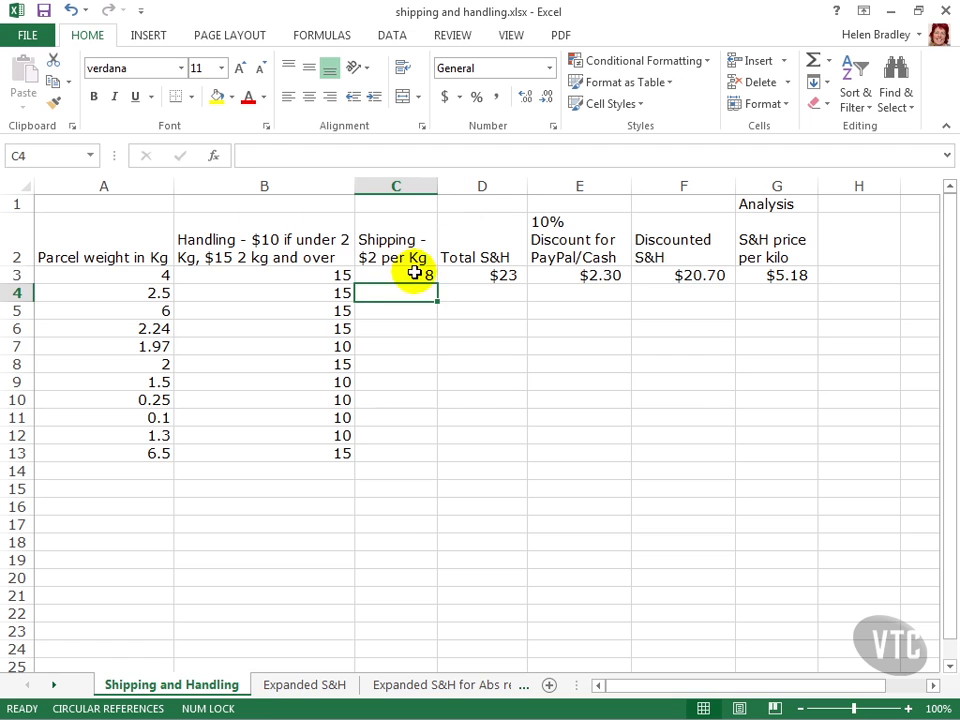
- Fill the shipping cost formula in C3 down through C13 and check the copied formulas against the parcel weights
left_click(414, 272)
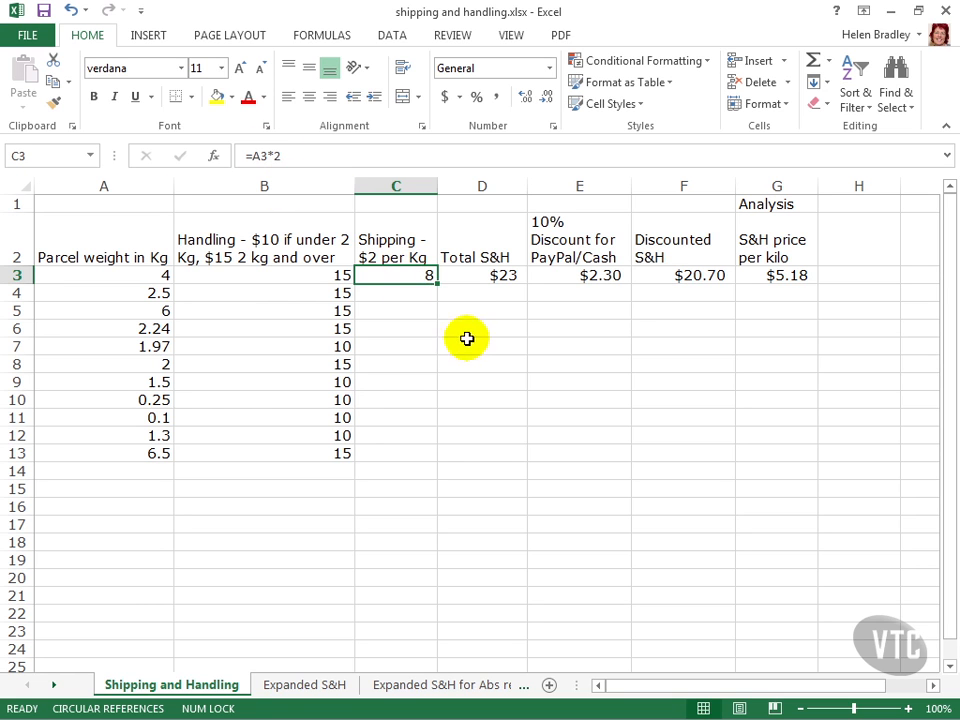
left_click_drag(436, 283, 439, 458)
left_click(388, 454)
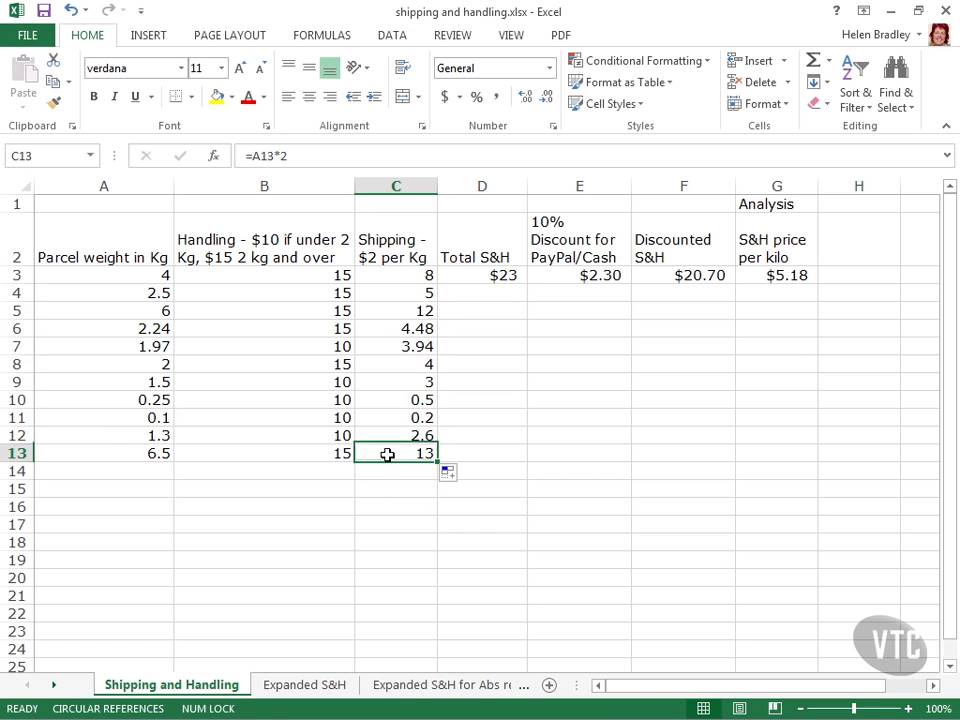
left_click(140, 454)
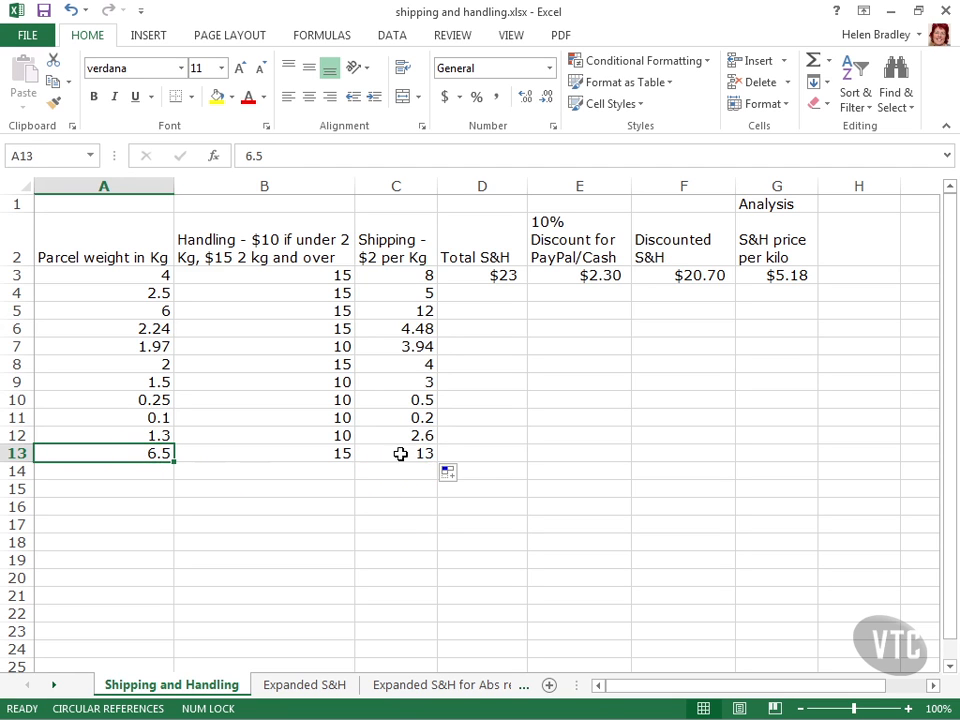
left_click(400, 454)
left_click(402, 346)
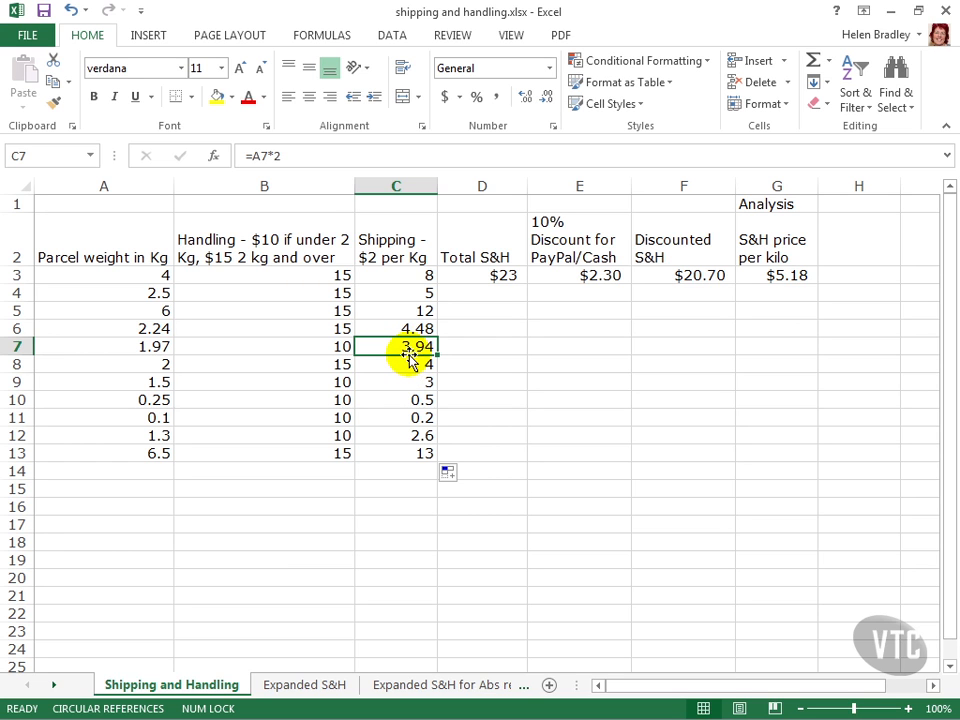
- Fill the Total S&H formula in D3 down through D13 and check the copied formula in D8
left_click(491, 274)
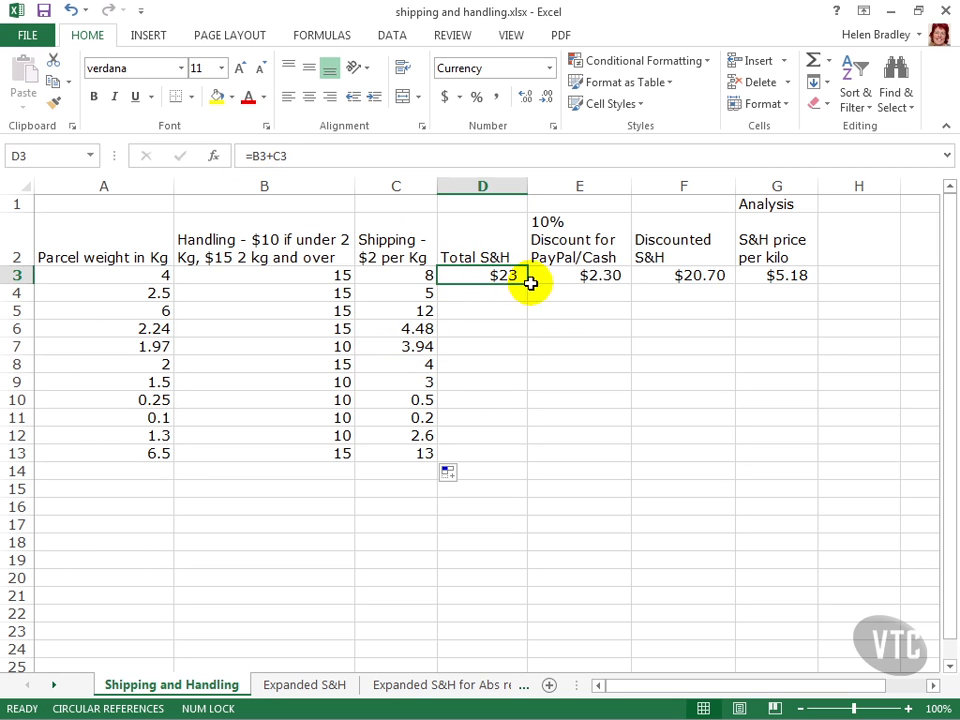
left_click_drag(526, 283, 536, 461)
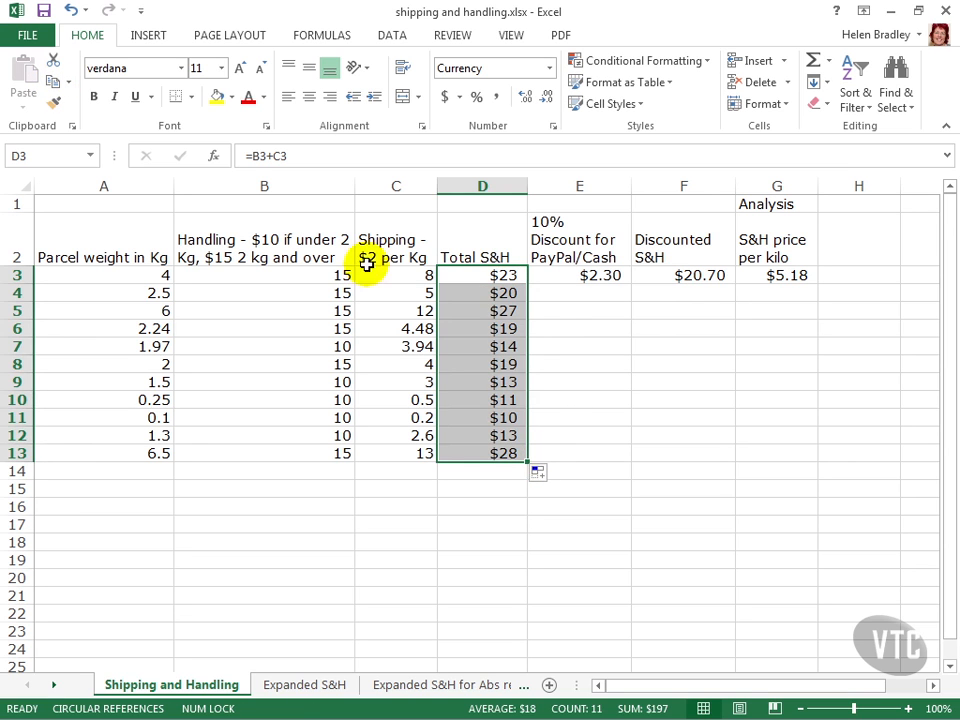
left_click(499, 364)
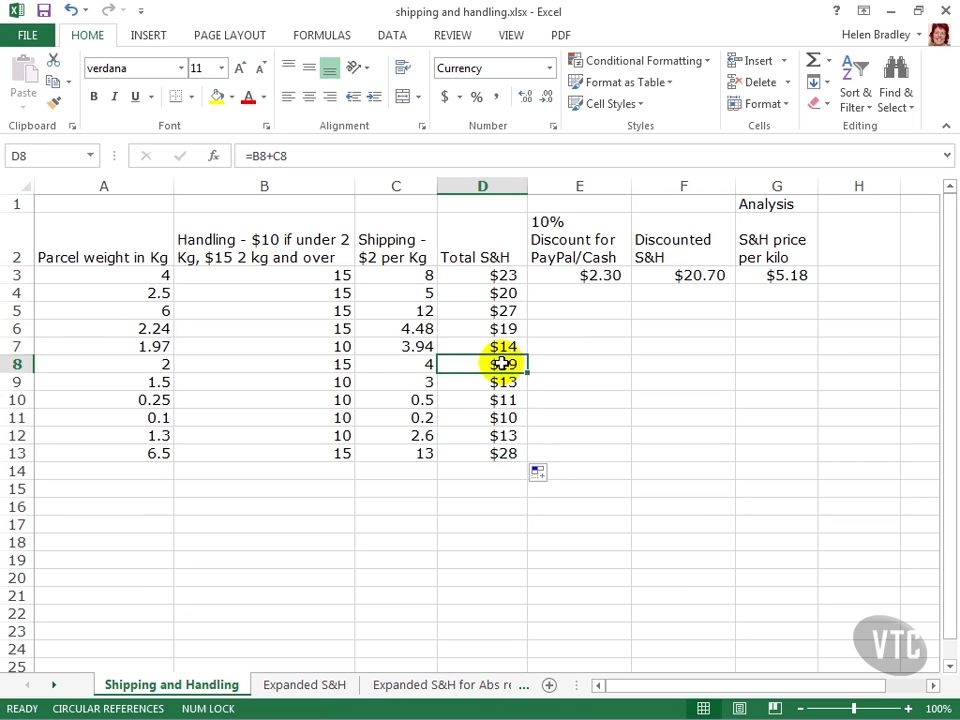
double_click(502, 364)
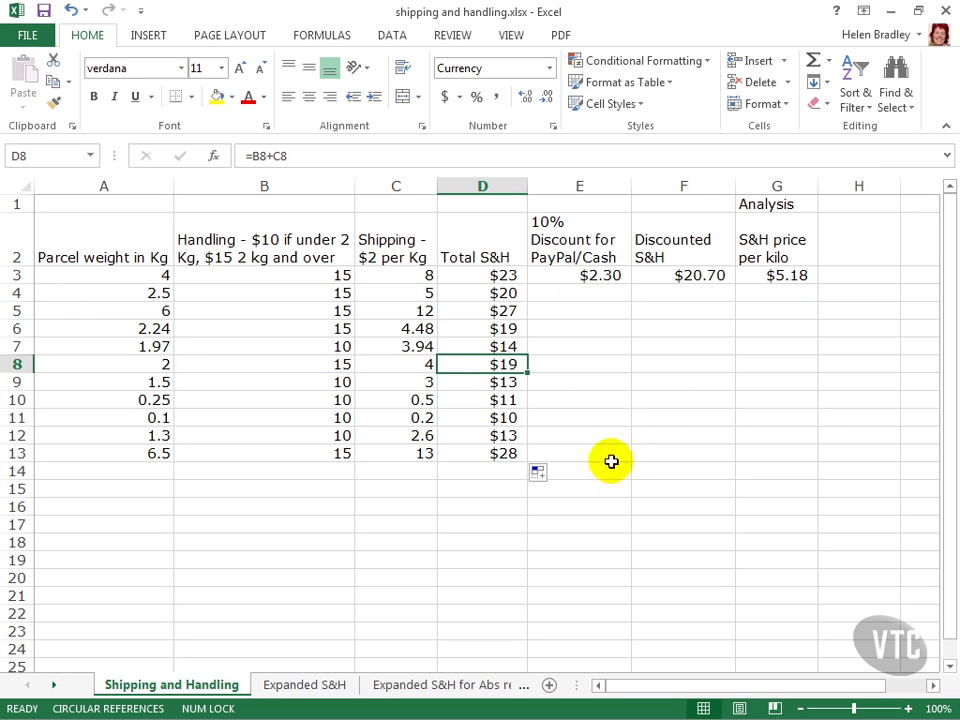
- Fill the formulas in E3:G3 down through row 13 together and check several copied formulas in columns E and F
left_click(578, 273)
left_click_drag(632, 274, 756, 278)
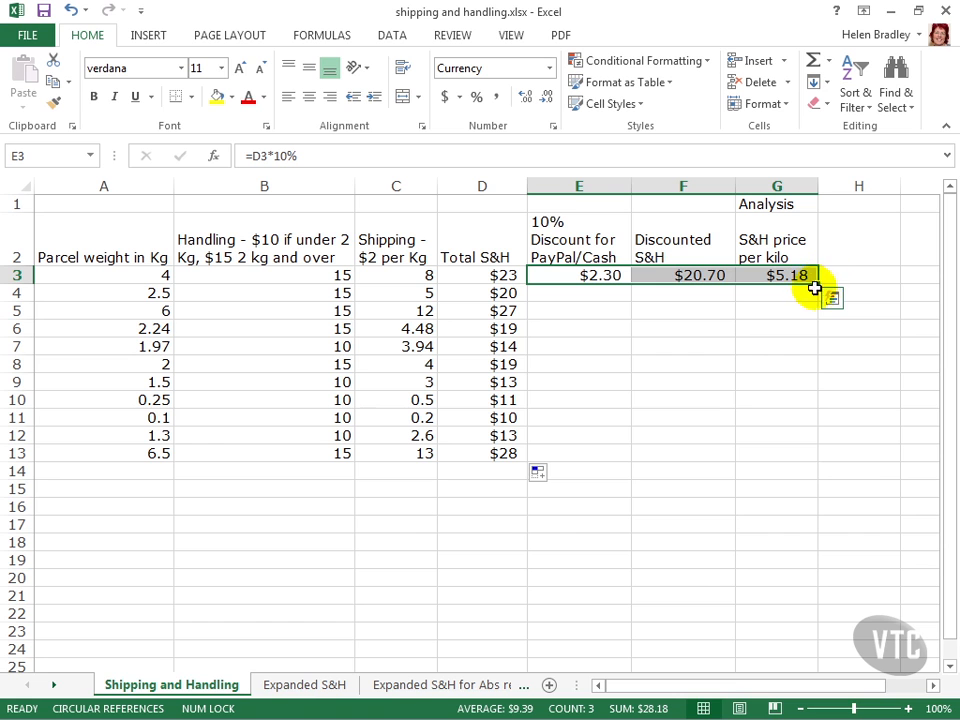
left_click_drag(817, 283, 808, 475)
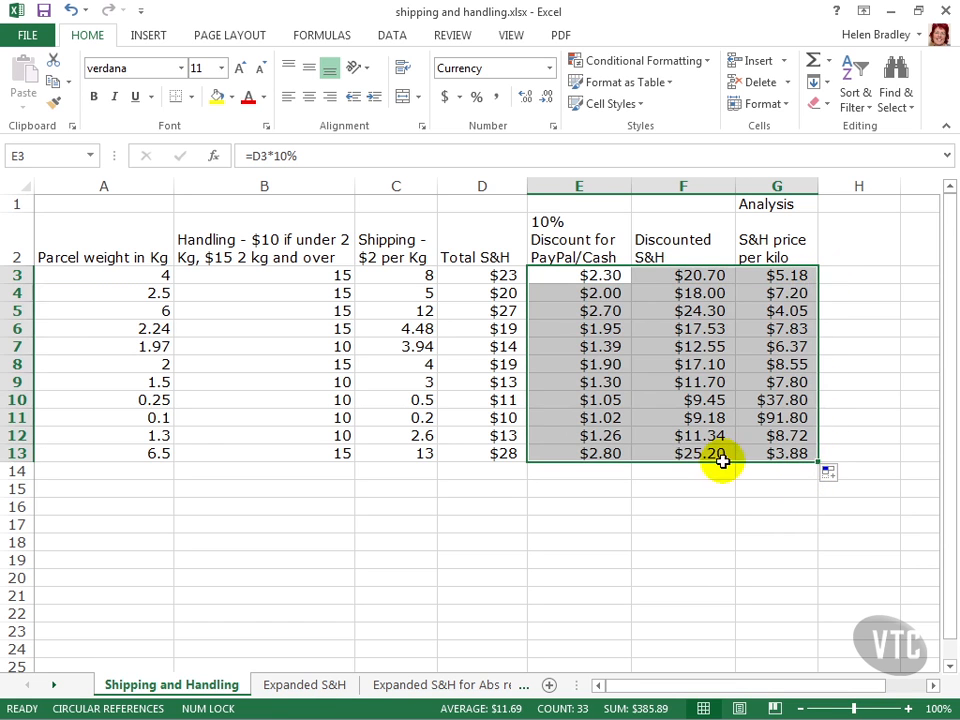
left_click(677, 486)
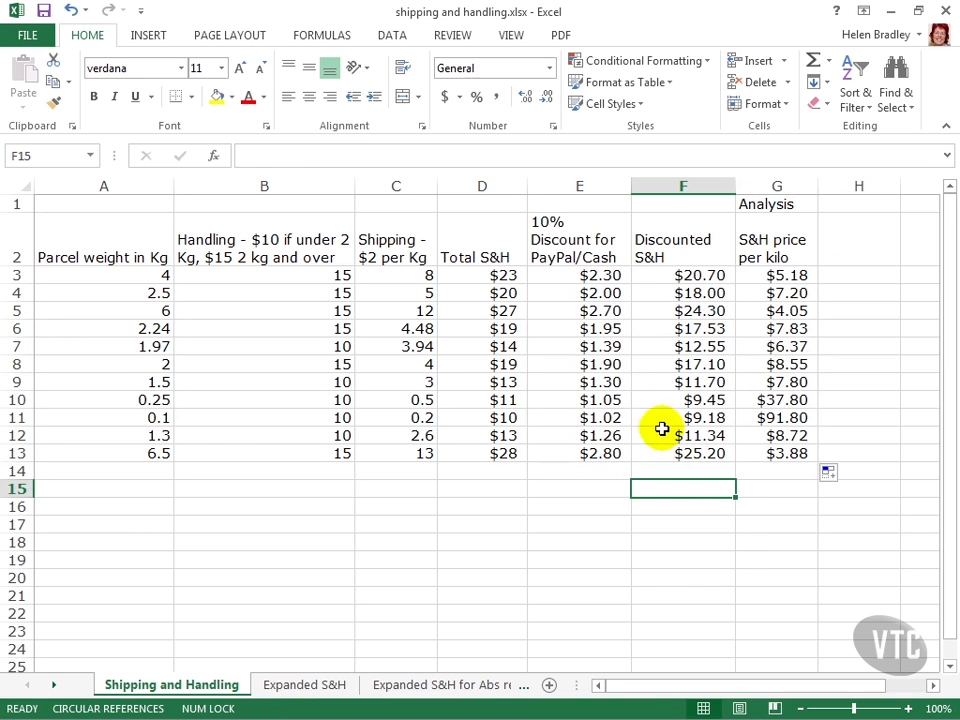
left_click(604, 313)
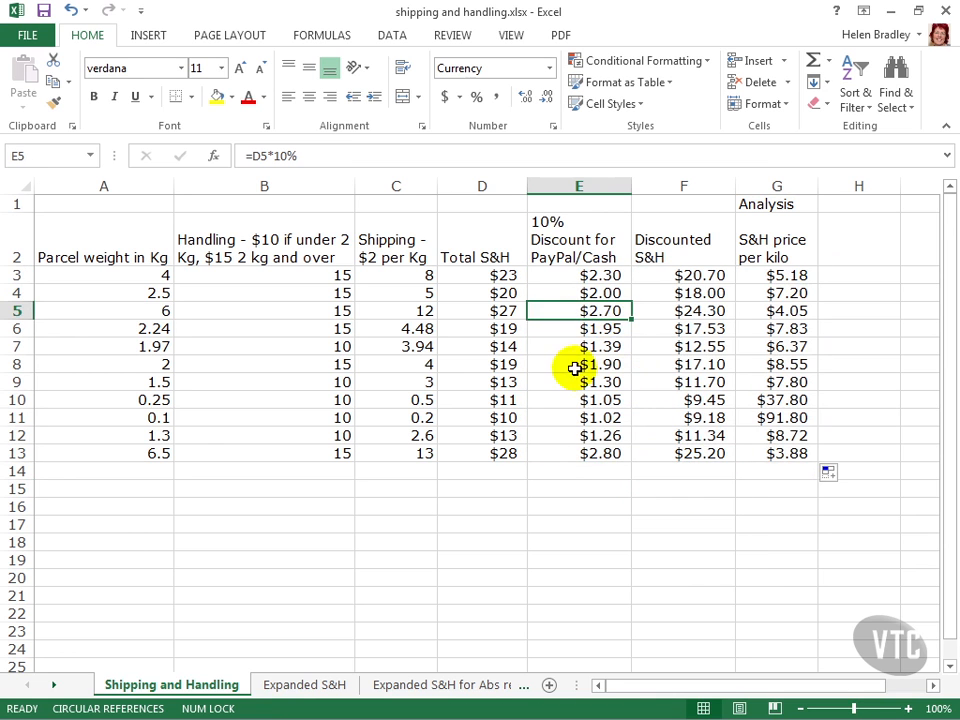
left_click(576, 366)
left_click(583, 386)
left_click(714, 333)
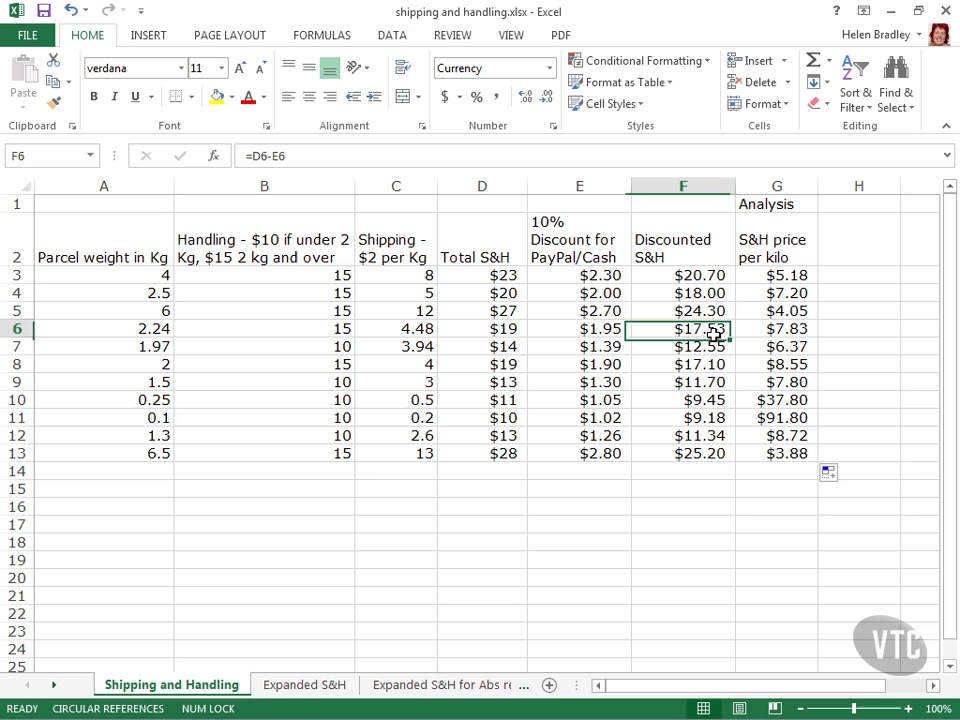
left_click(711, 398)
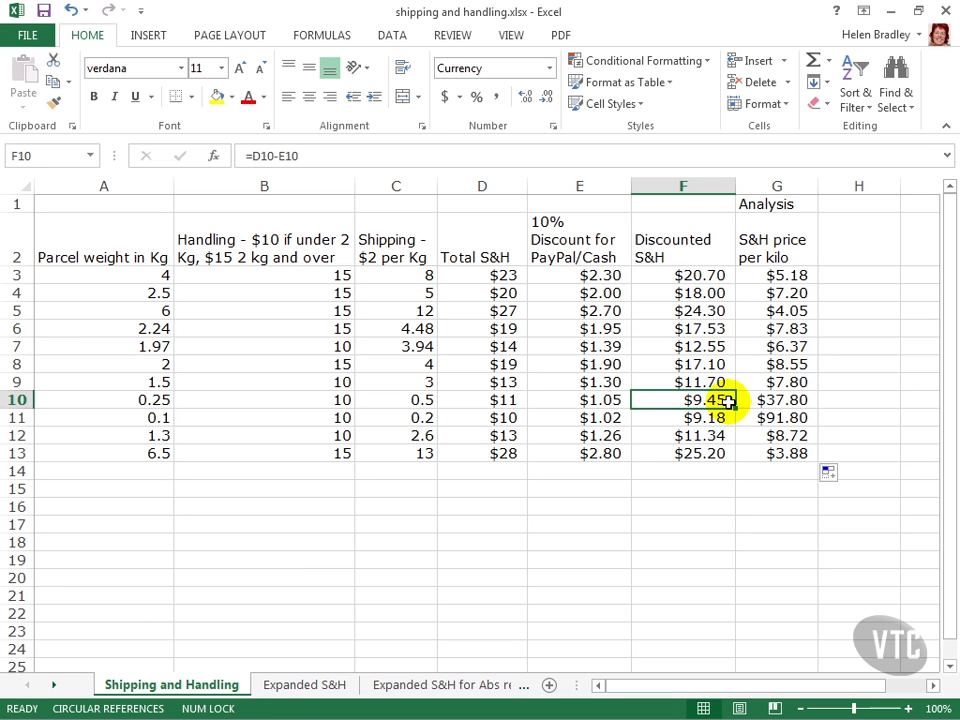